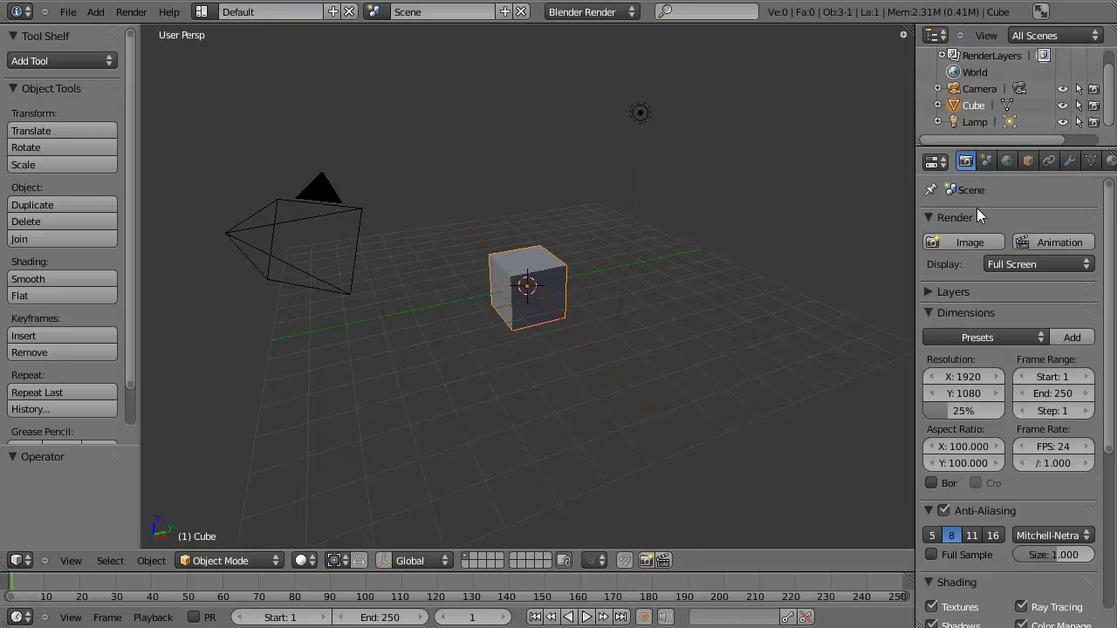
Select the camera and the lamp in turn, render a full-screen still image of the cube, and close the result
{"action": "right_click", "coordinate": [304, 217]}
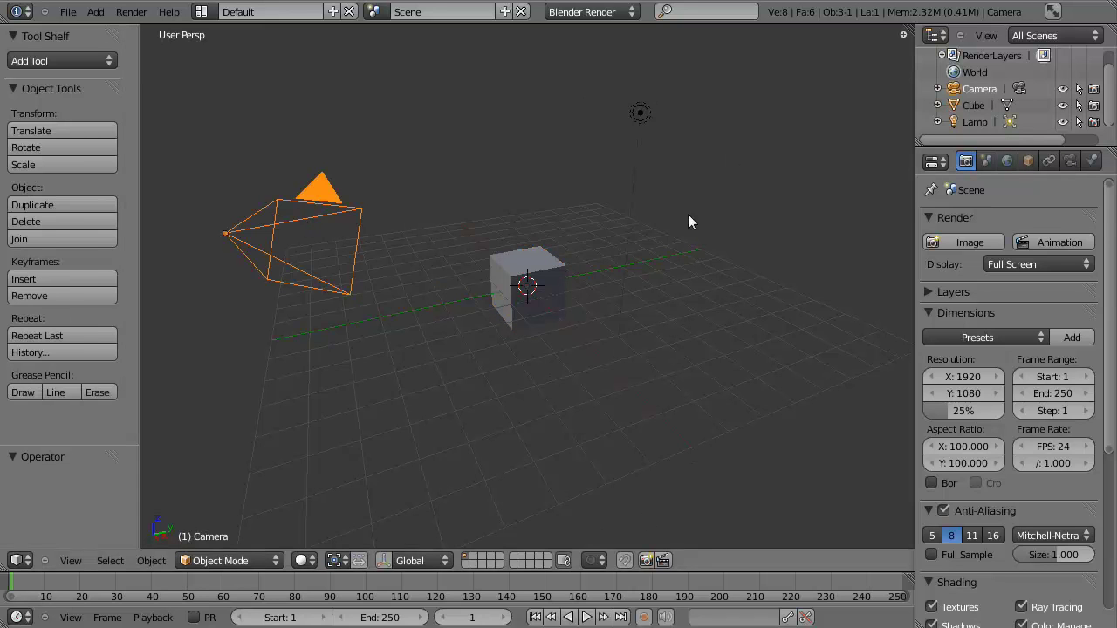
{"action": "right_click", "coordinate": [635, 115]}
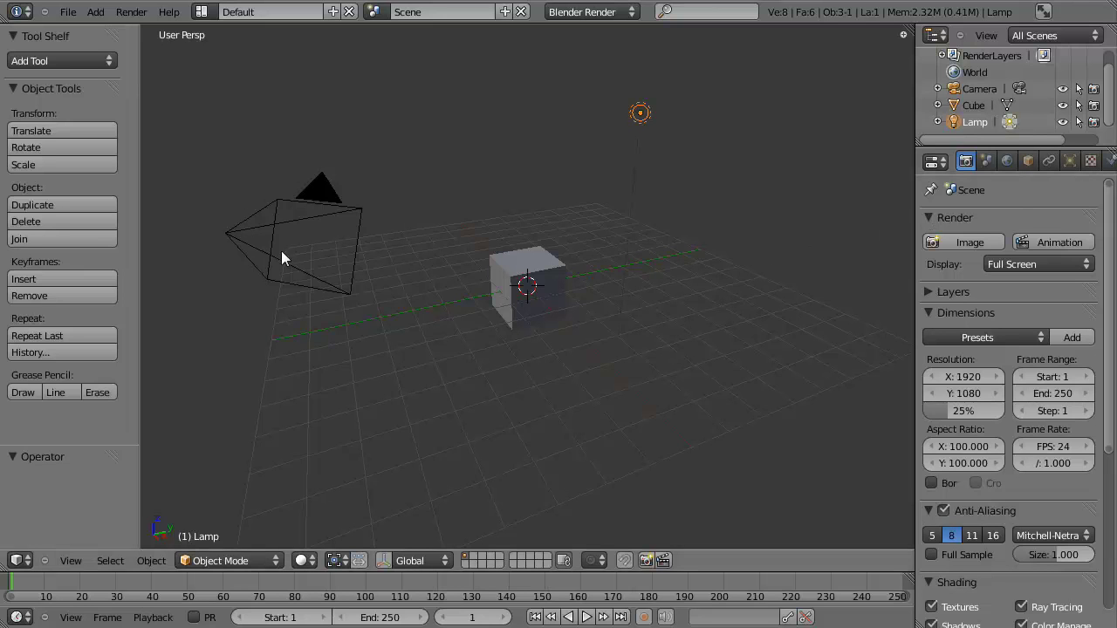
{"action": "left_click", "coordinate": [979, 243]}
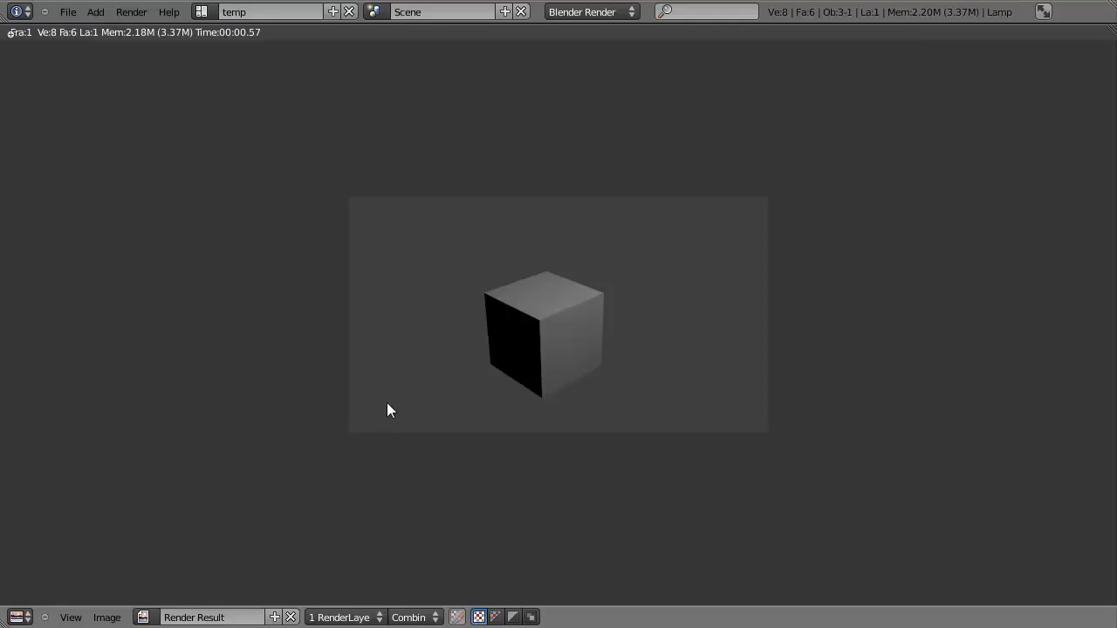
{"action": "key", "text": "Escape"}
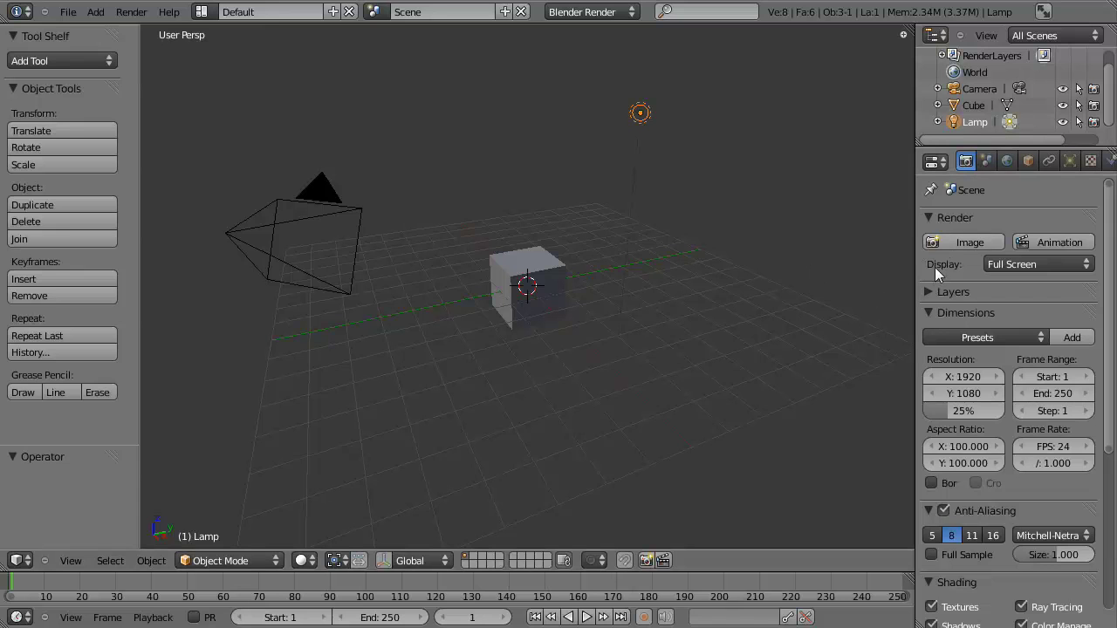
Set the render display mode to Image Editor and render the scene as a still image
{"action": "left_click", "coordinate": [1005, 262]}
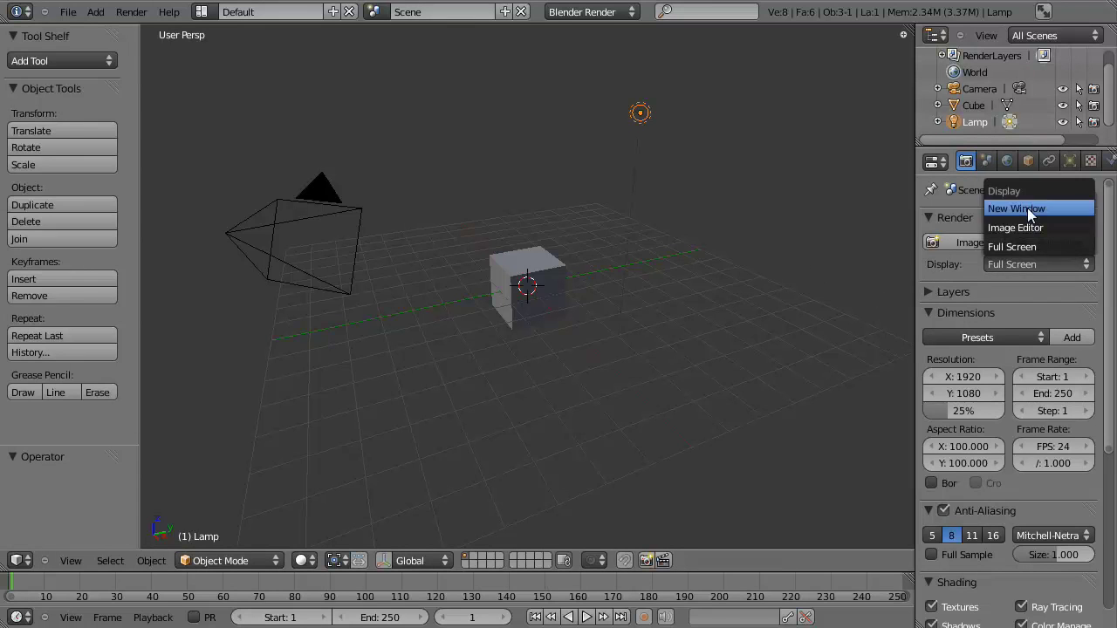
{"action": "left_click", "coordinate": [1027, 207]}
{"action": "left_click", "coordinate": [1017, 264]}
{"action": "left_click", "coordinate": [1023, 228]}
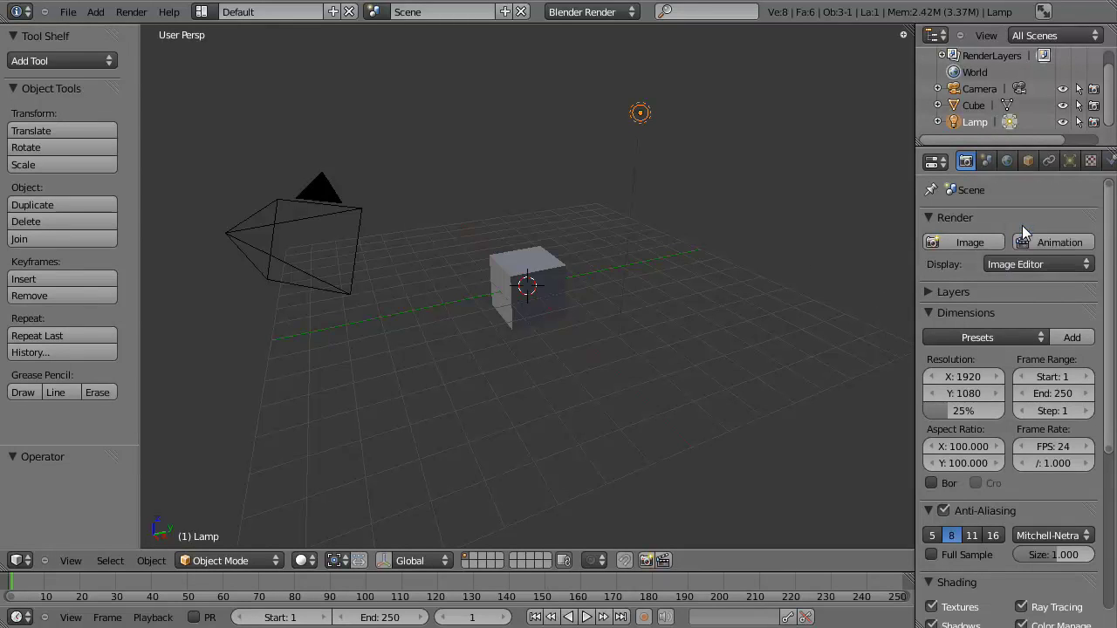
{"action": "left_click", "coordinate": [978, 243]}
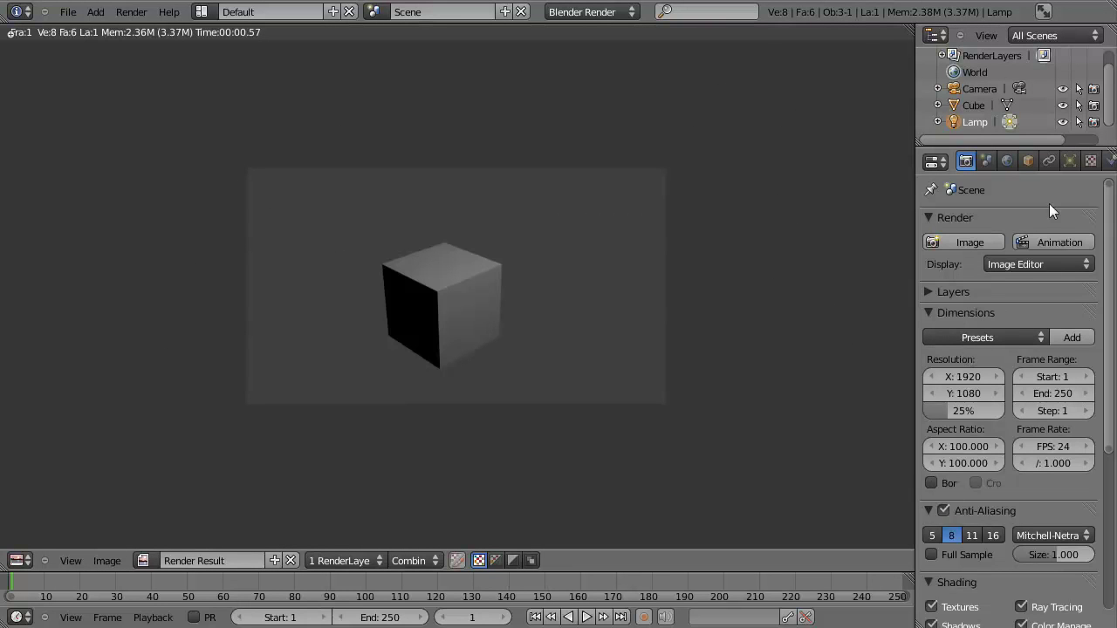
{"action": "left_click", "coordinate": [932, 293]}
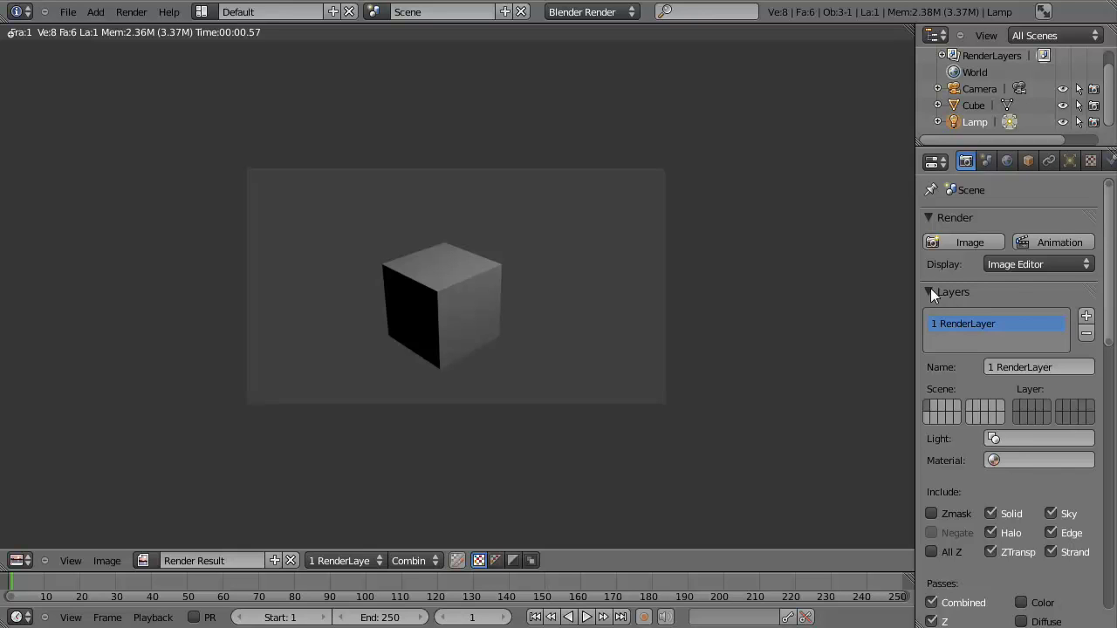
{"action": "left_click", "coordinate": [931, 291]}
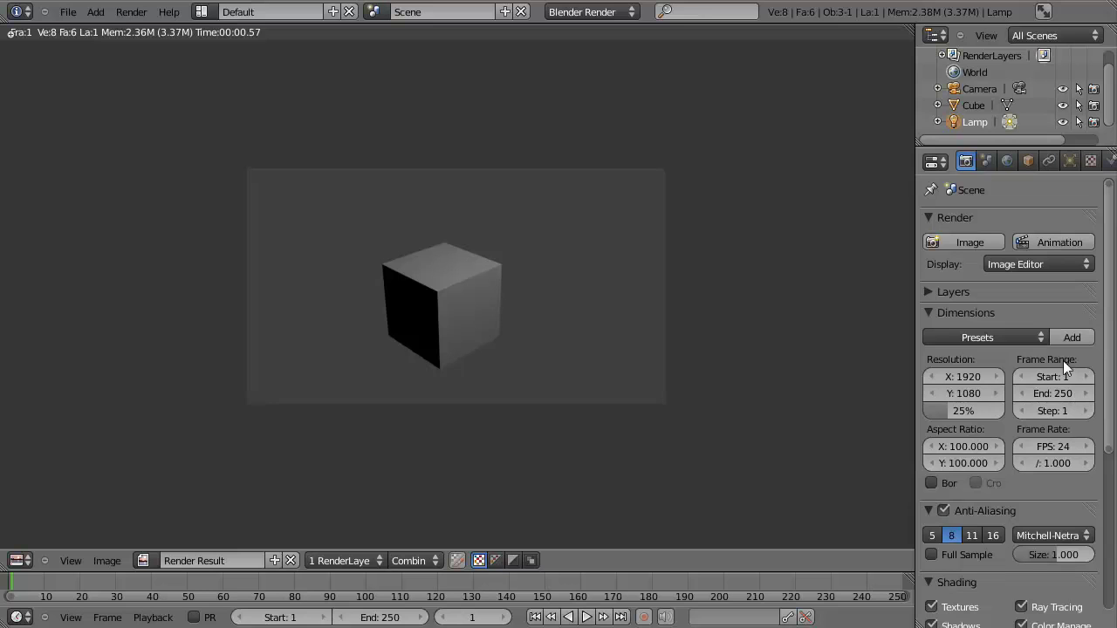
{"action": "left_click", "coordinate": [1037, 337]}
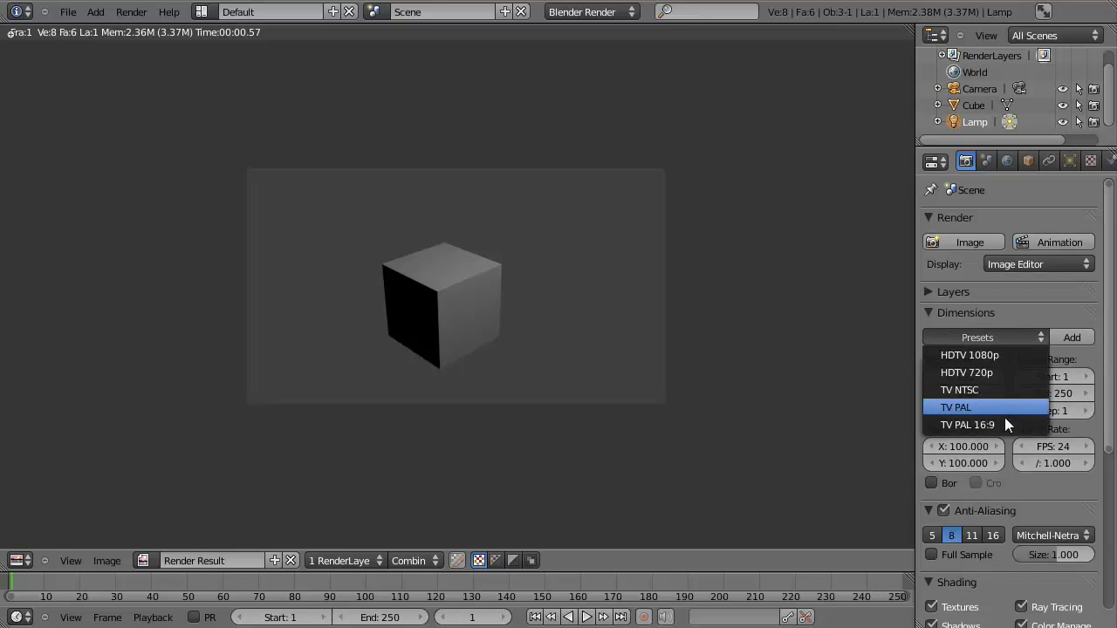
{"action": "left_click", "coordinate": [1034, 338]}
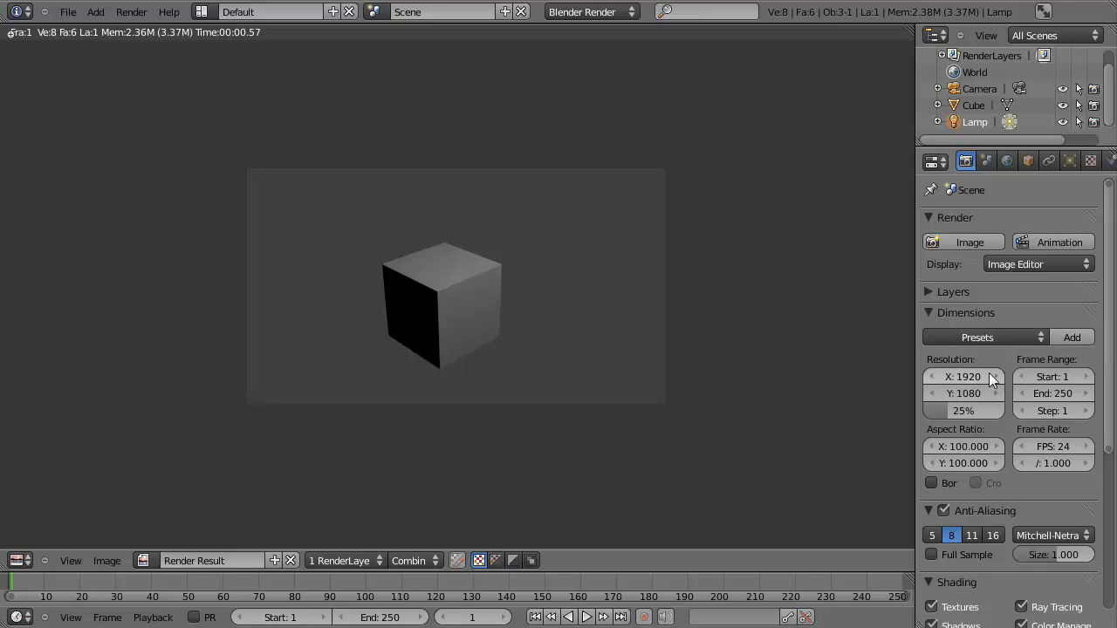
Set the render resolution to 1024 by 768 at 100% and render the image
{"action": "left_click_drag", "start_coordinate": [989, 373], "coordinate": [947, 374]}
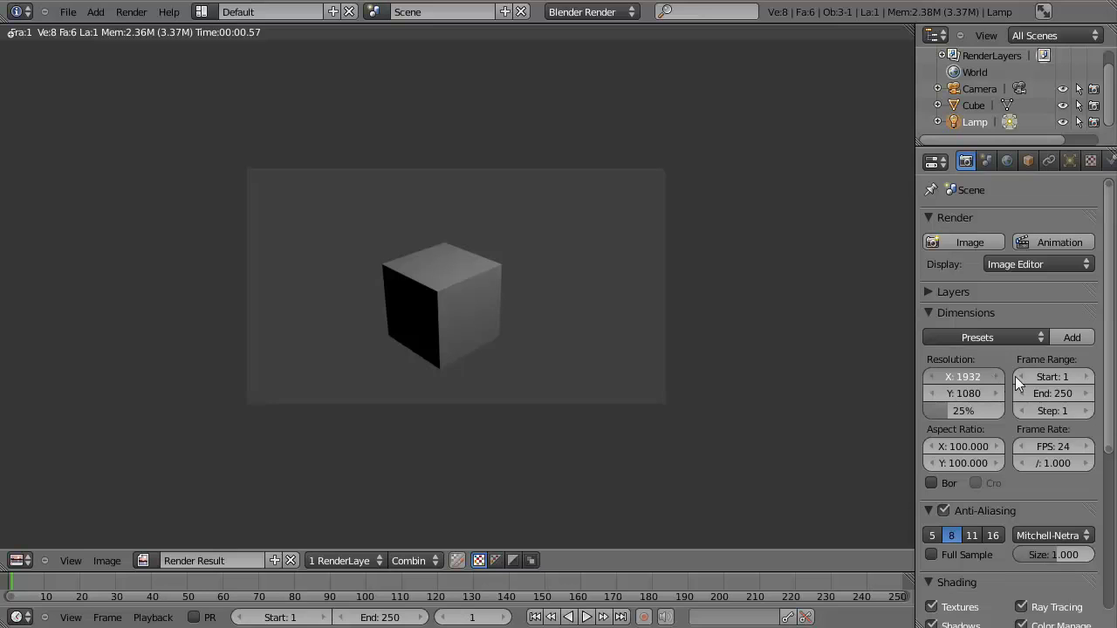
{"action": "left_click_drag", "start_coordinate": [1015, 376], "coordinate": [973, 362]}
{"action": "left_click", "coordinate": [973, 373]}
{"action": "type", "text": "1024"}
{"action": "key", "text": "Tab"}
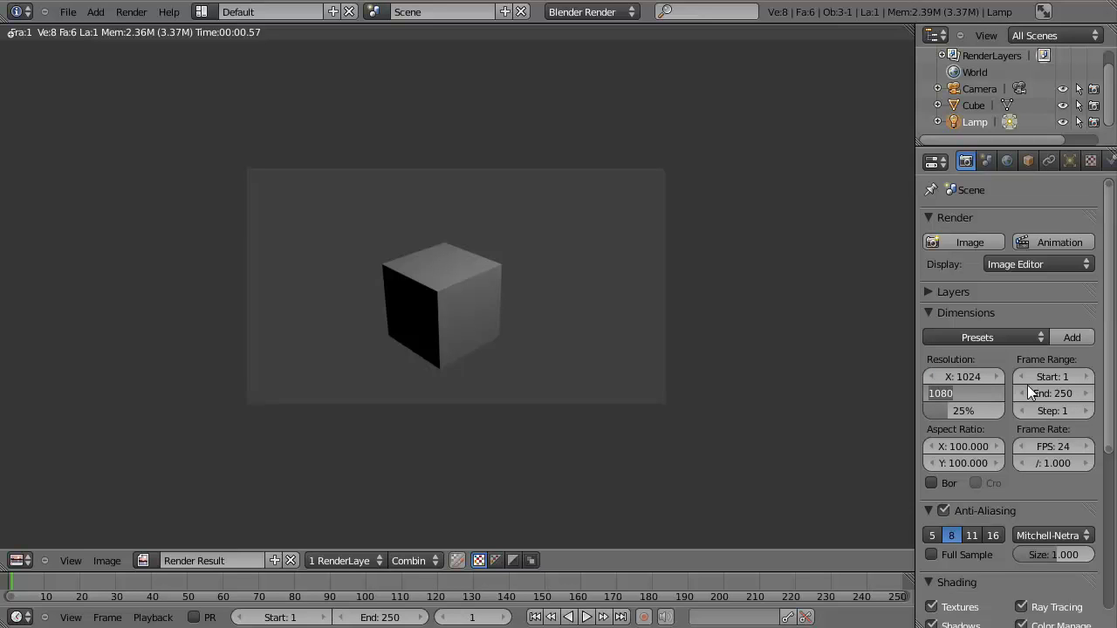
{"action": "type", "text": "7689"}
{"action": "key", "text": "BackSpace"}
{"action": "key", "text": "Tab"}
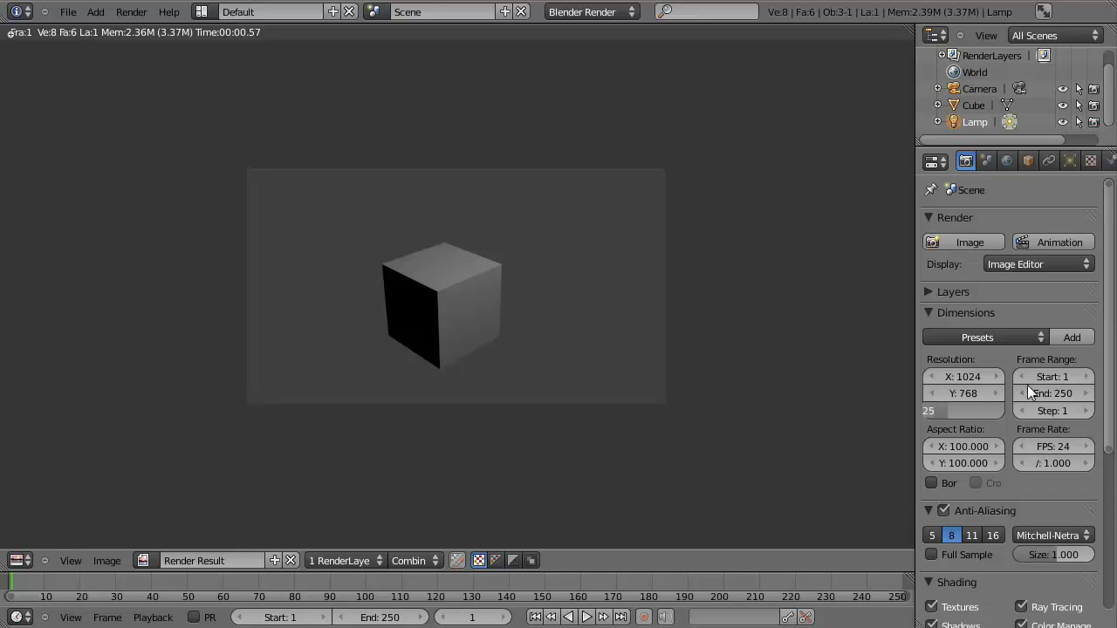
{"action": "type", "text": "100"}
{"action": "key", "text": "Return"}
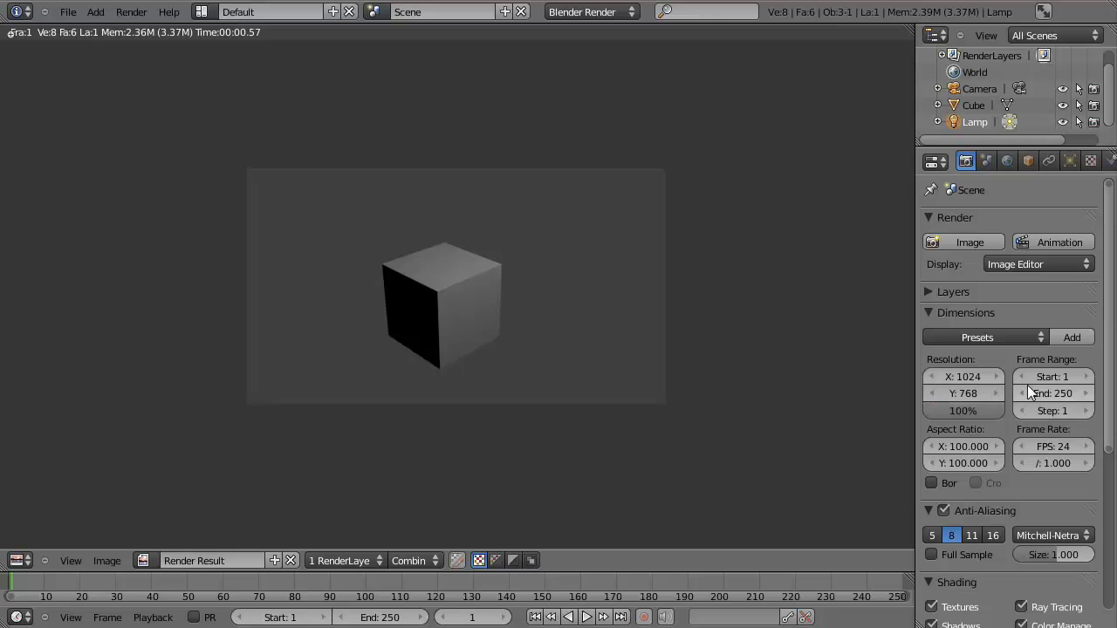
{"action": "left_click", "coordinate": [985, 243]}
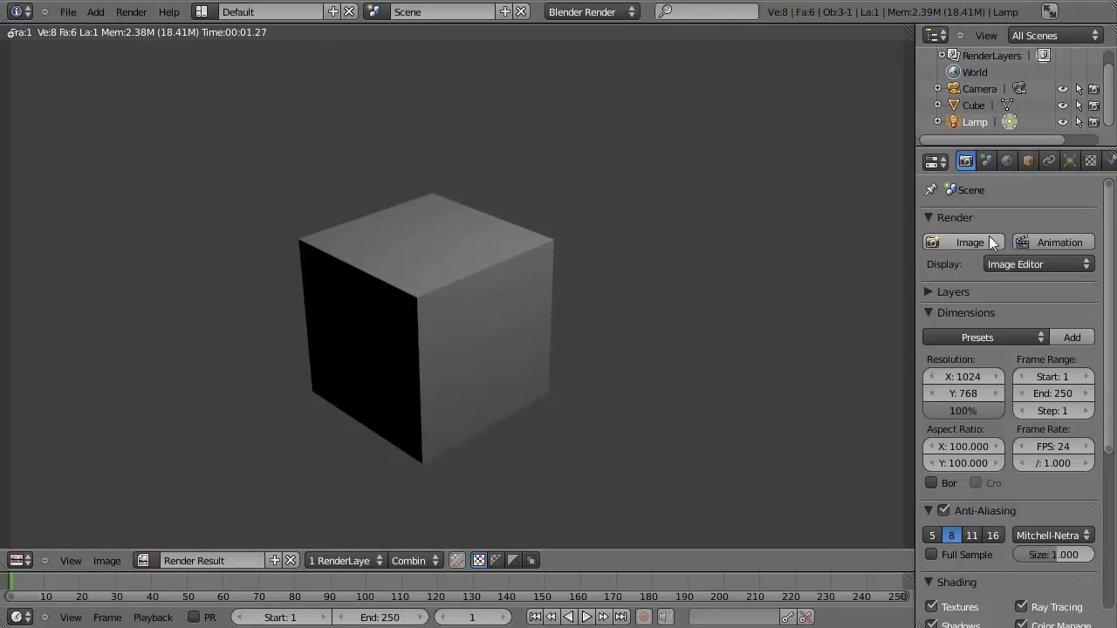
Render the cube with anti-aliasing disabled for comparison and turn anti-aliasing back on
{"action": "left_click", "coordinate": [928, 314]}
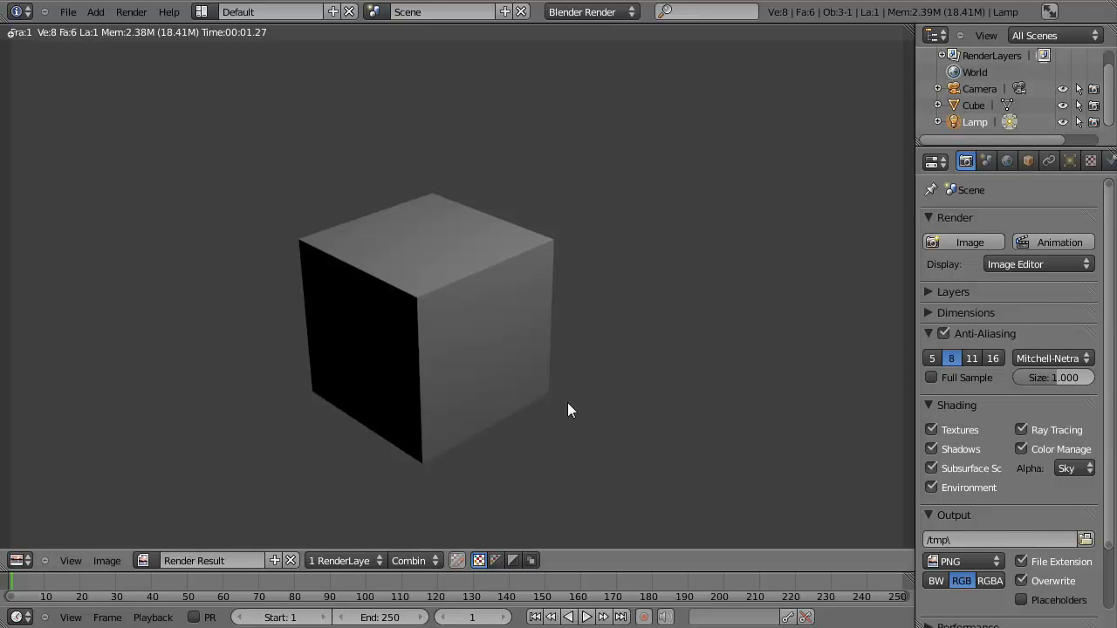
{"action": "left_click", "coordinate": [943, 333]}
{"action": "left_click", "coordinate": [966, 241]}
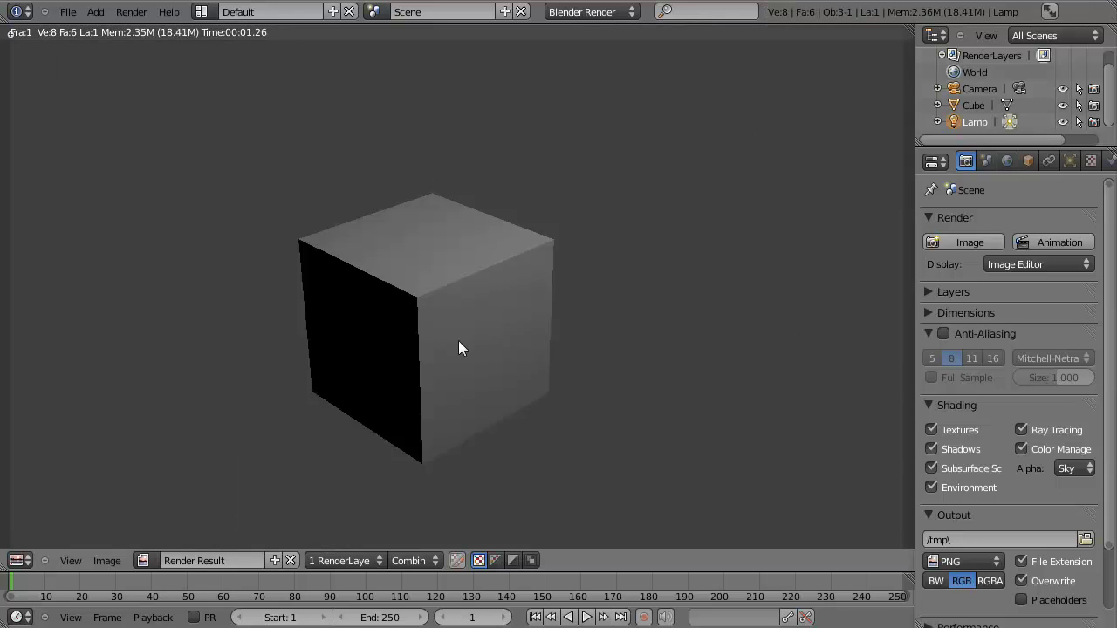
{"action": "left_click", "coordinate": [939, 332]}
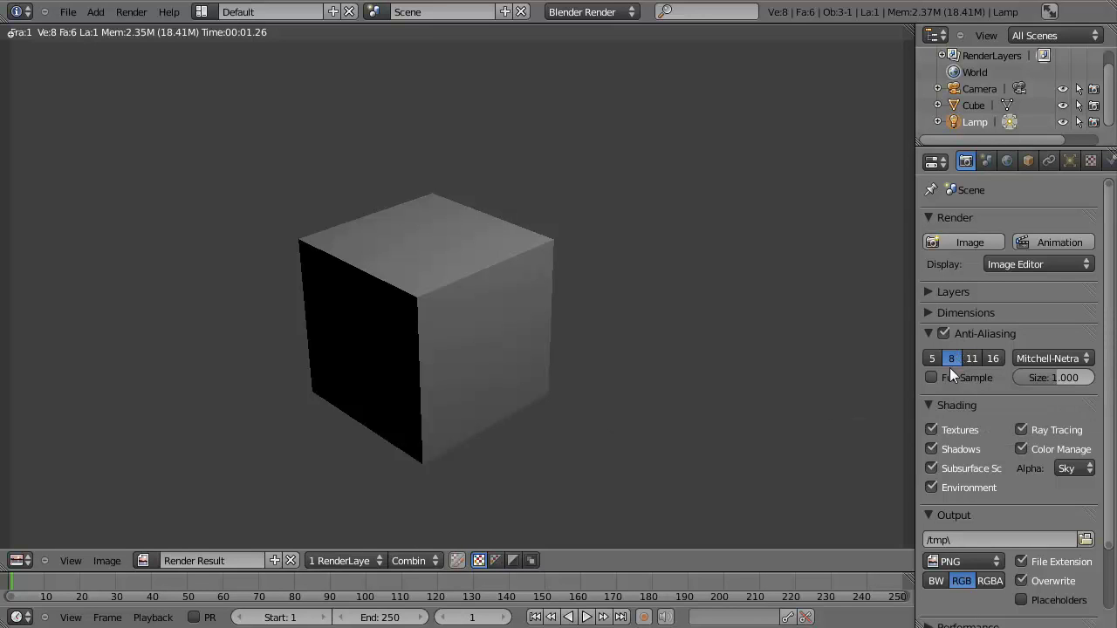
{"action": "left_click", "coordinate": [928, 333]}
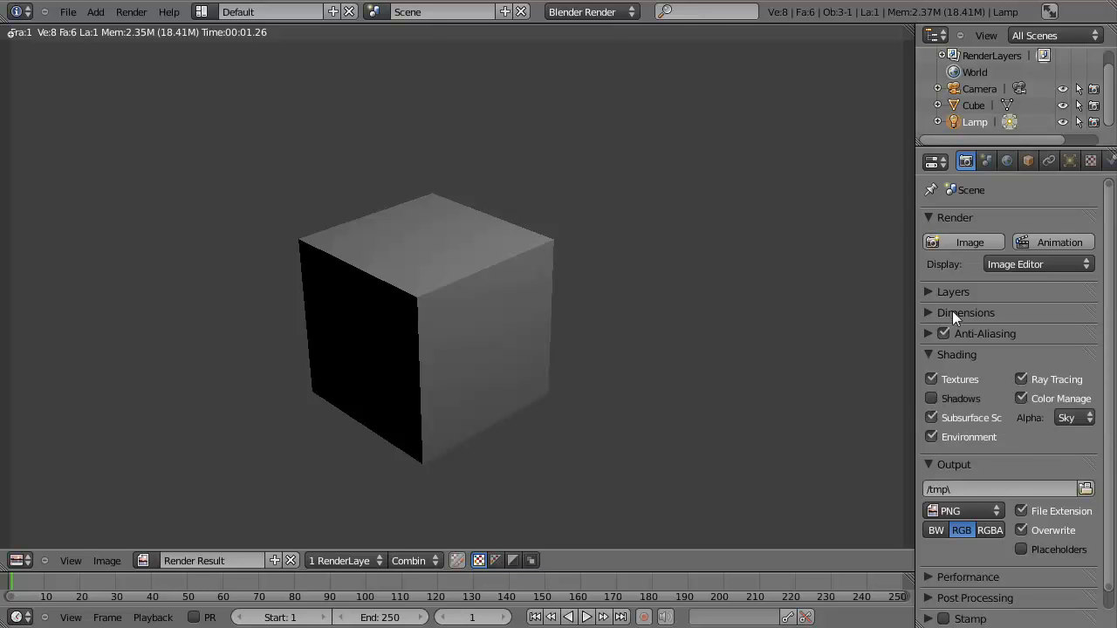
Render the cube with shadows disabled in the shading settings and turn shadows back on
{"action": "left_click", "coordinate": [964, 236]}
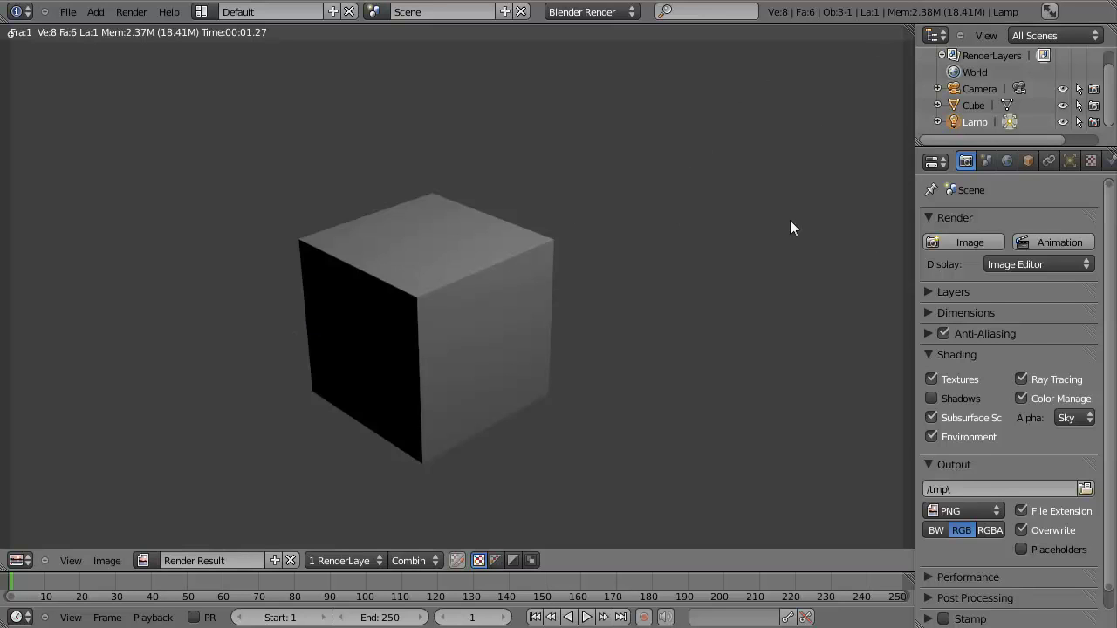
{"action": "left_click", "coordinate": [948, 398]}
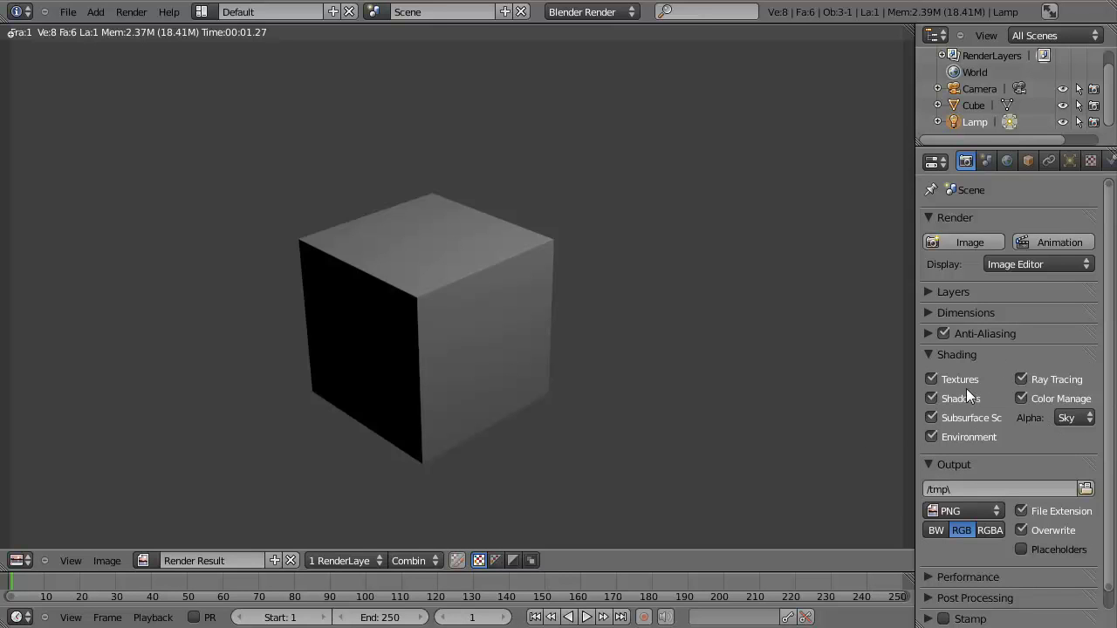
{"action": "left_click", "coordinate": [930, 355]}
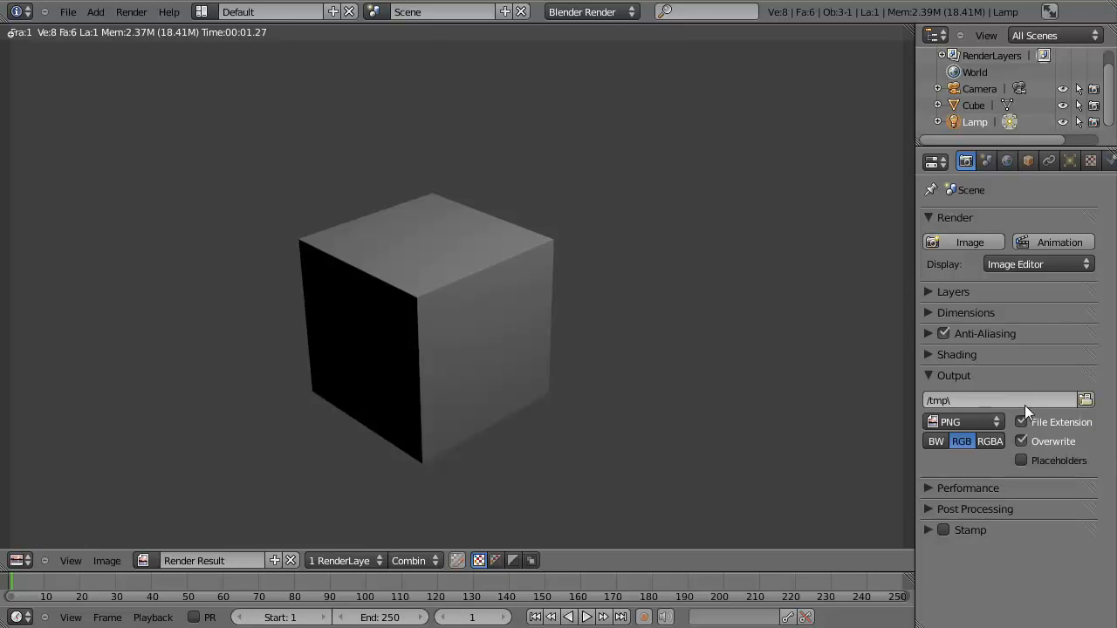
Examine the output folder and file format, along with the Performance and Post Processing render settings
{"action": "left_click", "coordinate": [1086, 400]}
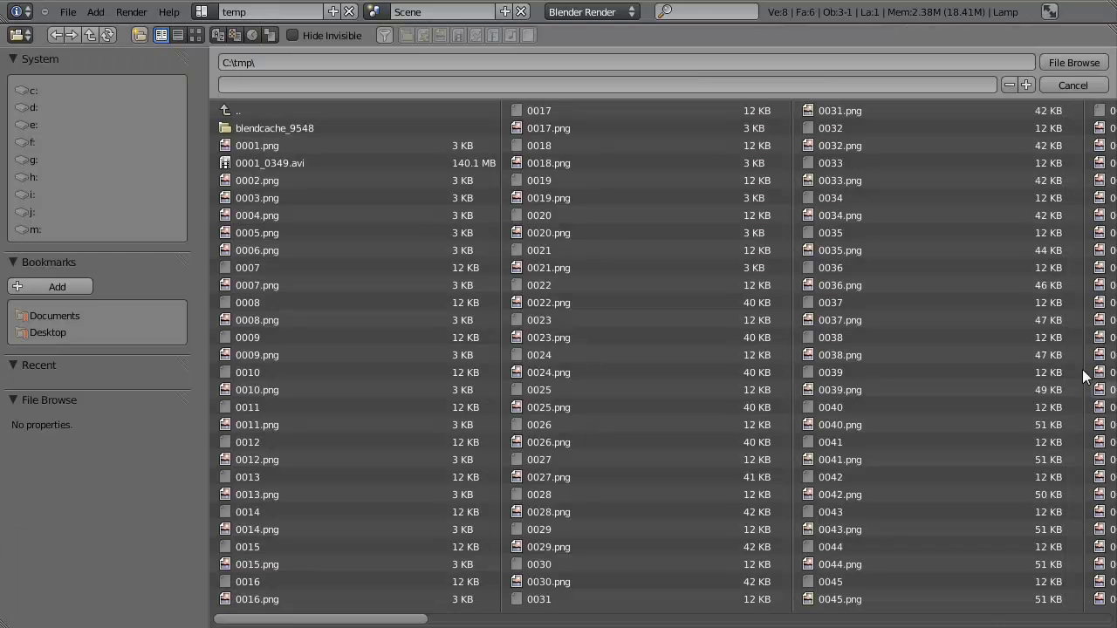
{"action": "left_click", "coordinate": [1096, 87]}
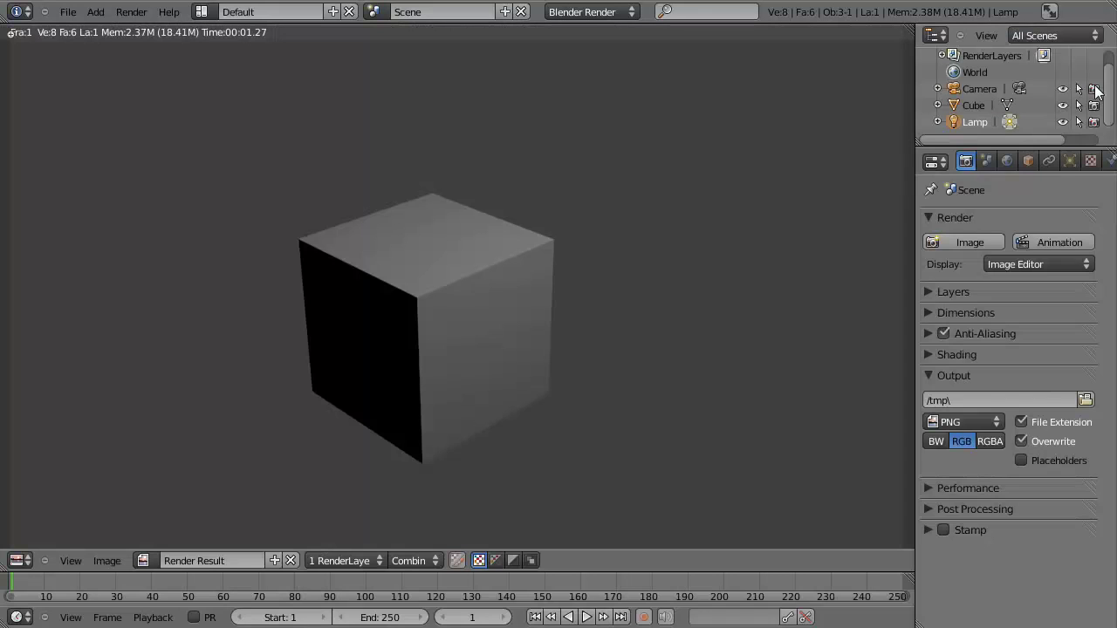
{"action": "left_click", "coordinate": [979, 422]}
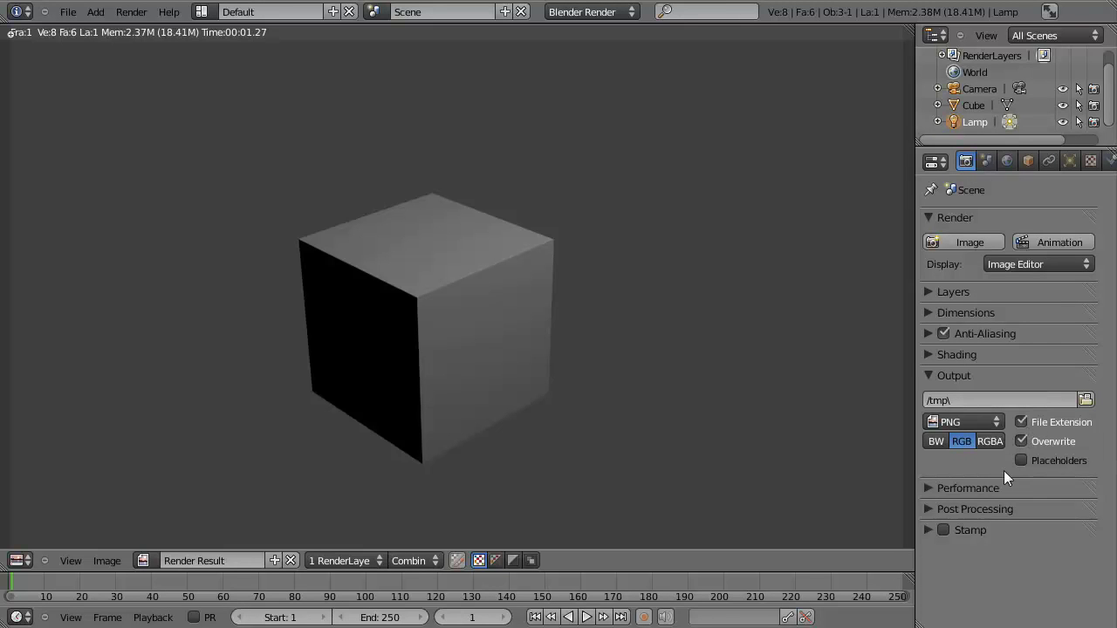
{"action": "left_click", "coordinate": [925, 487]}
{"action": "left_click", "coordinate": [925, 487]}
{"action": "left_click", "coordinate": [926, 502]}
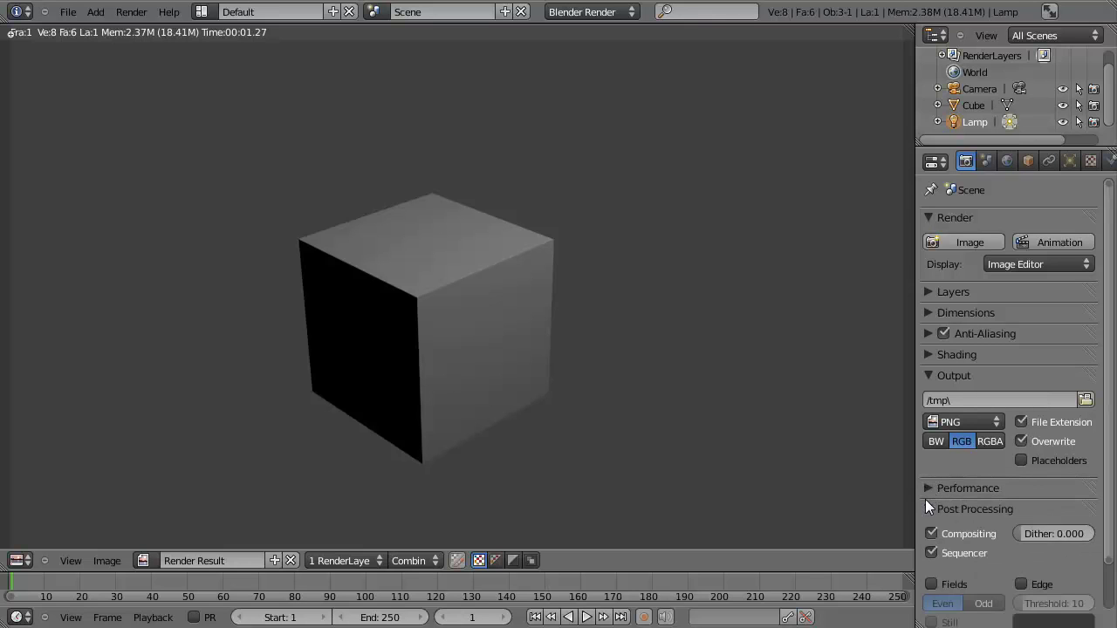
{"action": "left_click", "coordinate": [926, 508]}
Enable the render stamp and add RenderTime to the stamped information
{"action": "left_click", "coordinate": [928, 529]}
{"action": "scroll", "coordinate": [929, 524], "scroll_direction": "down", "scroll_amount": 2}
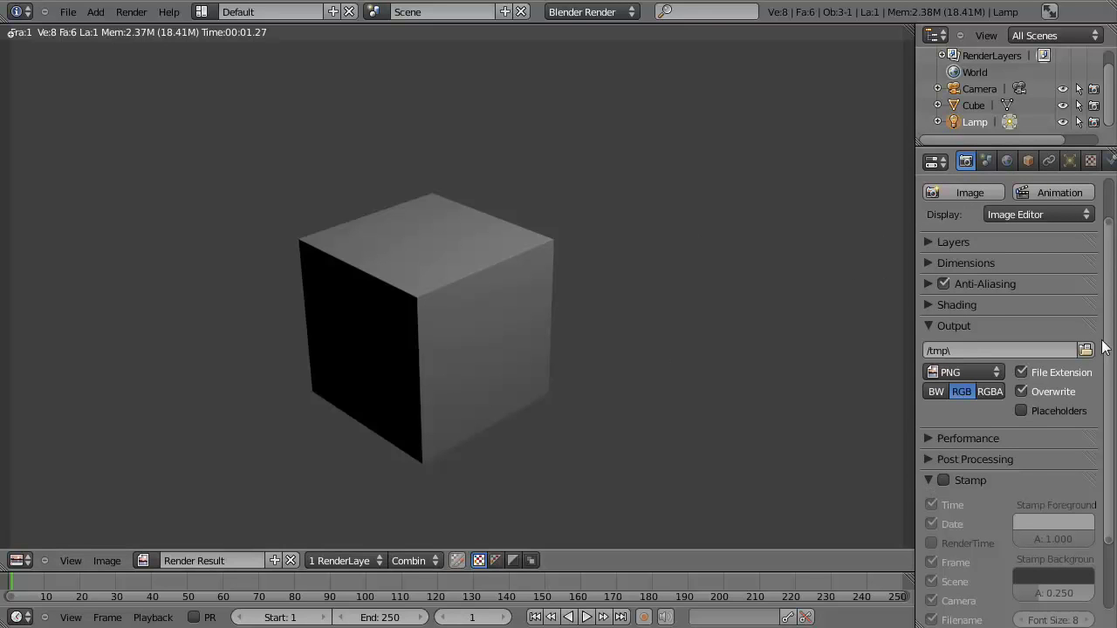
{"action": "left_click", "coordinate": [944, 480]}
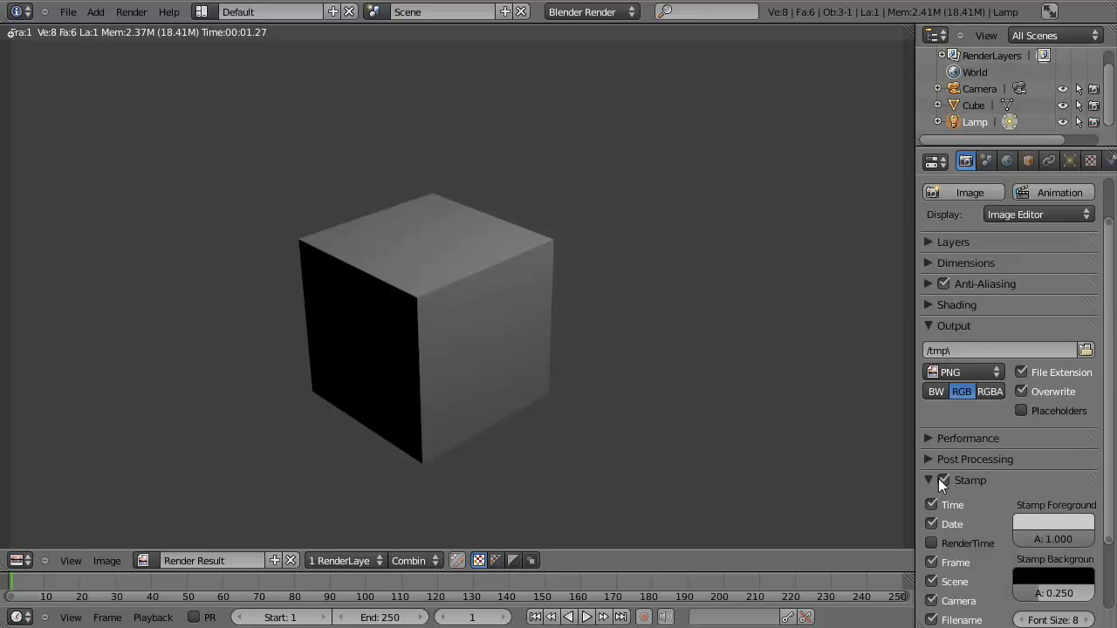
{"action": "scroll", "coordinate": [938, 479], "scroll_direction": "down", "scroll_amount": 3}
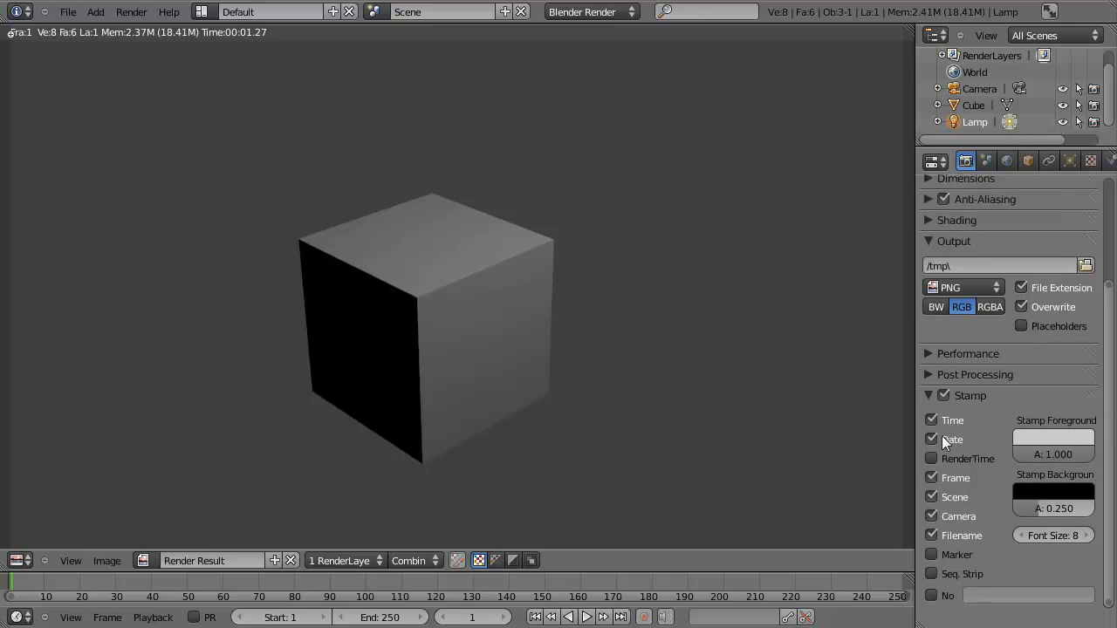
{"action": "left_click", "coordinate": [932, 459]}
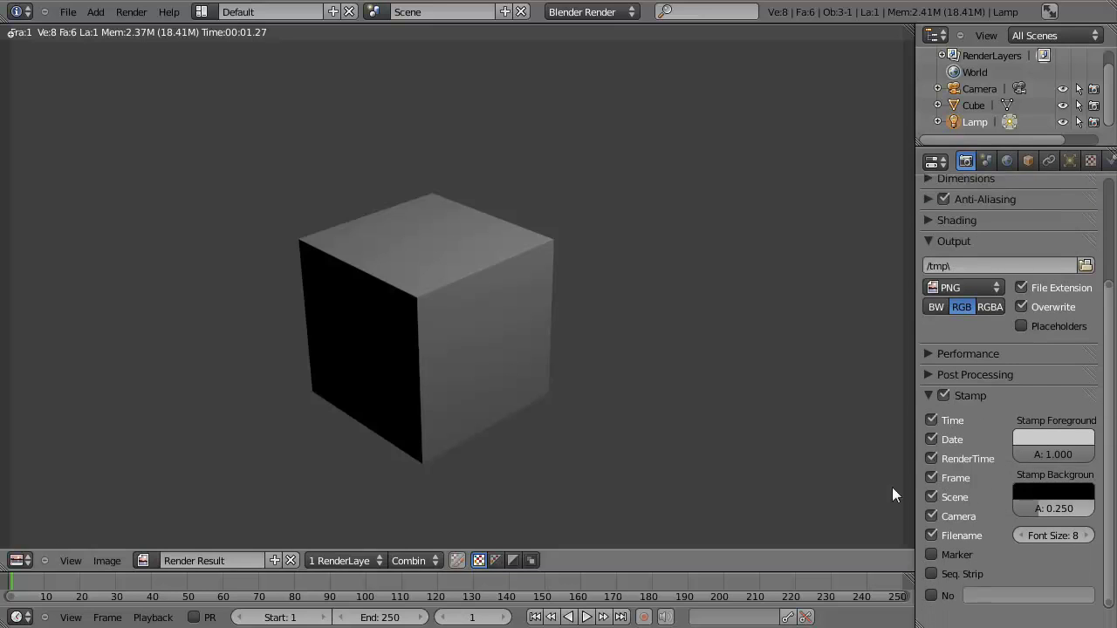
{"action": "scroll", "coordinate": [1003, 230], "scroll_direction": "up", "scroll_amount": 5}
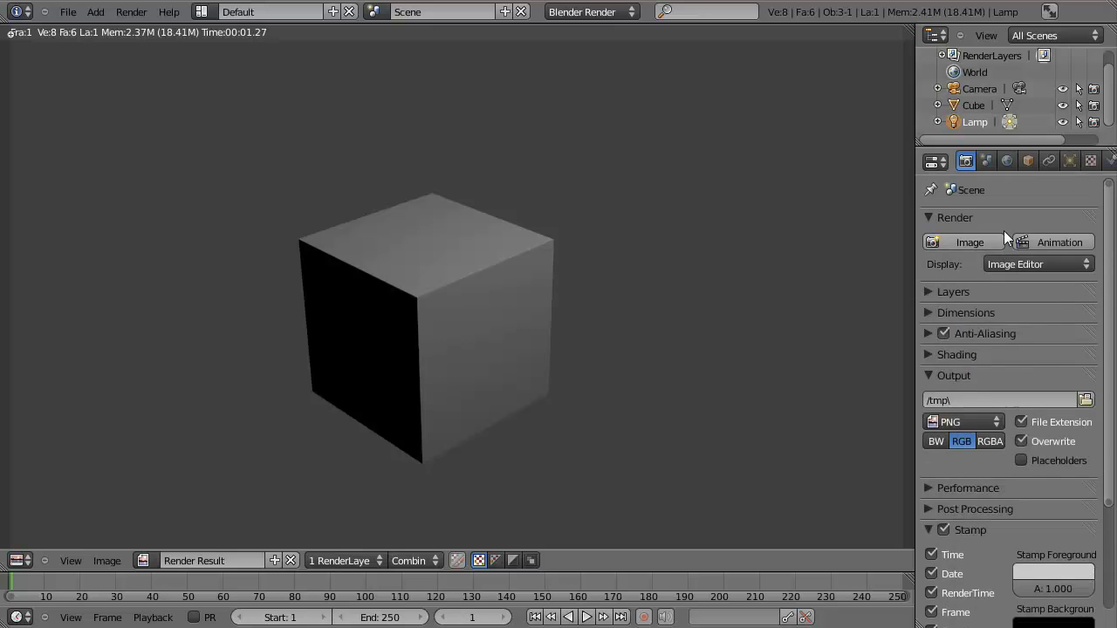
Render the stamped image and inspect the stamp text at the edges of the frame
{"action": "left_click", "coordinate": [966, 248]}
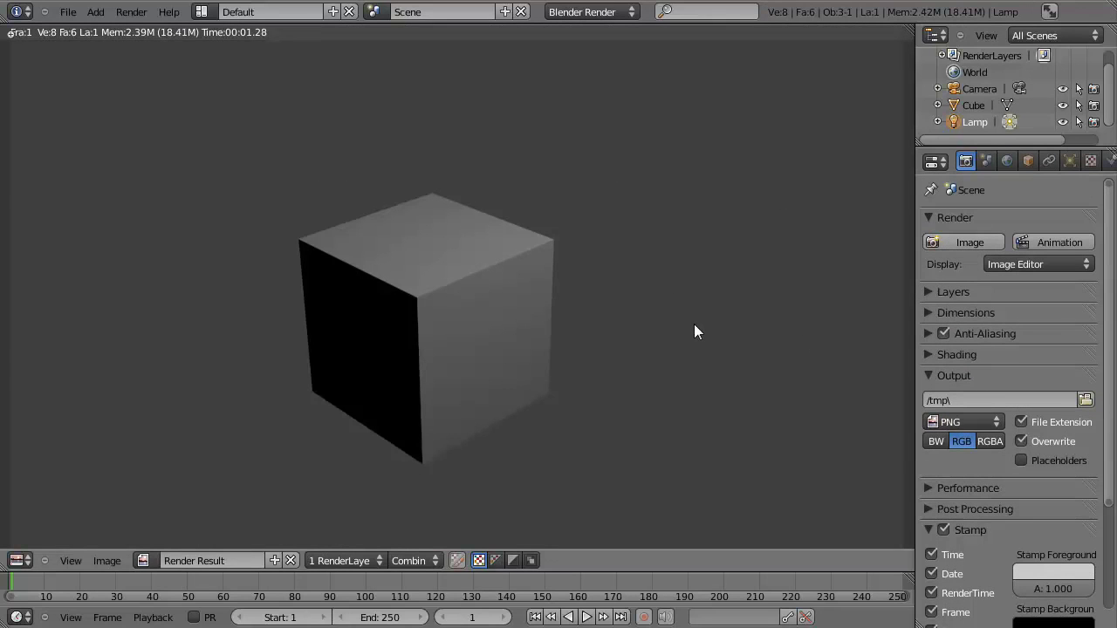
{"action": "scroll", "coordinate": [694, 327], "scroll_direction": "down", "scroll_amount": 2}
{"action": "scroll", "coordinate": [447, 444], "scroll_direction": "up", "scroll_amount": 1}
{"action": "scroll", "coordinate": [154, 455], "scroll_direction": "down", "scroll_amount": 1}
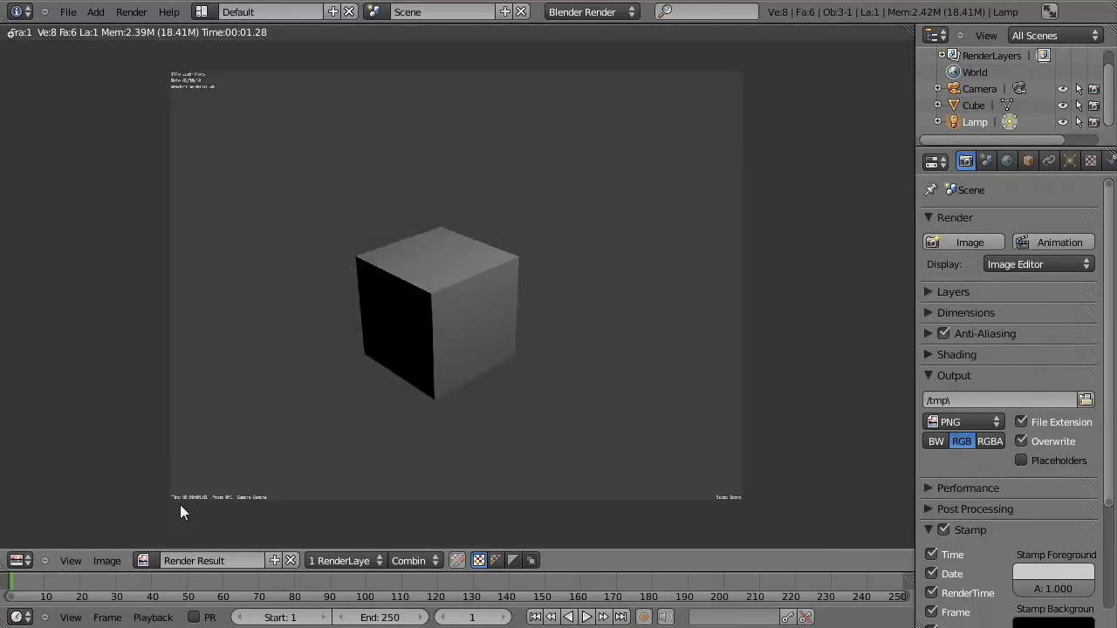
{"action": "scroll", "coordinate": [728, 496], "scroll_direction": "up", "scroll_amount": 1}
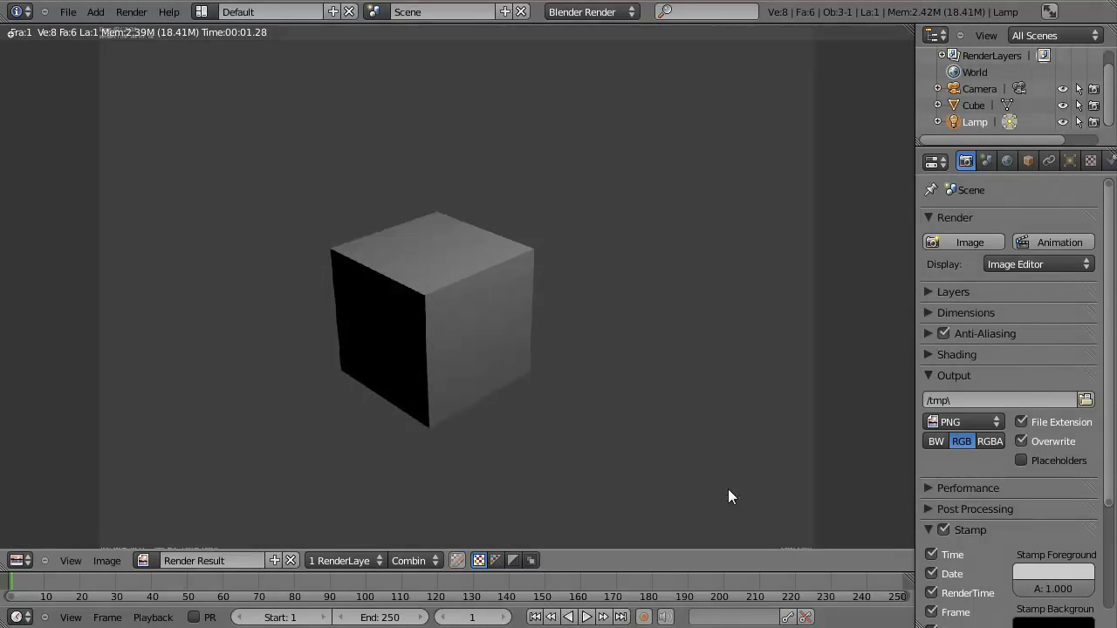
Disable the render stamp and collapse its settings
{"action": "left_click", "coordinate": [943, 529]}
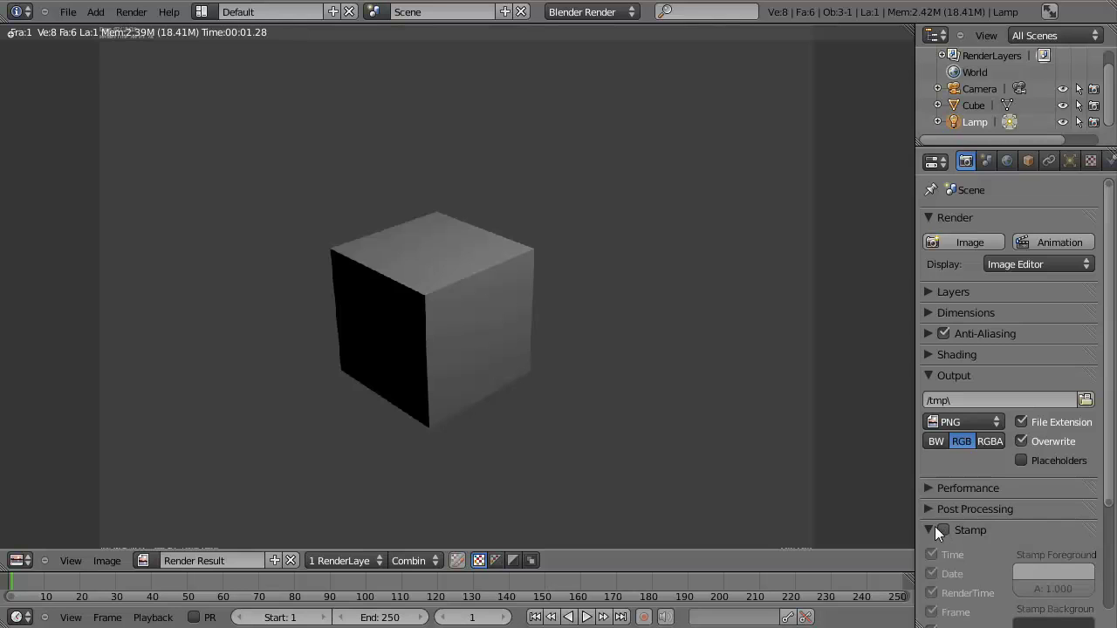
{"action": "left_click", "coordinate": [928, 530]}
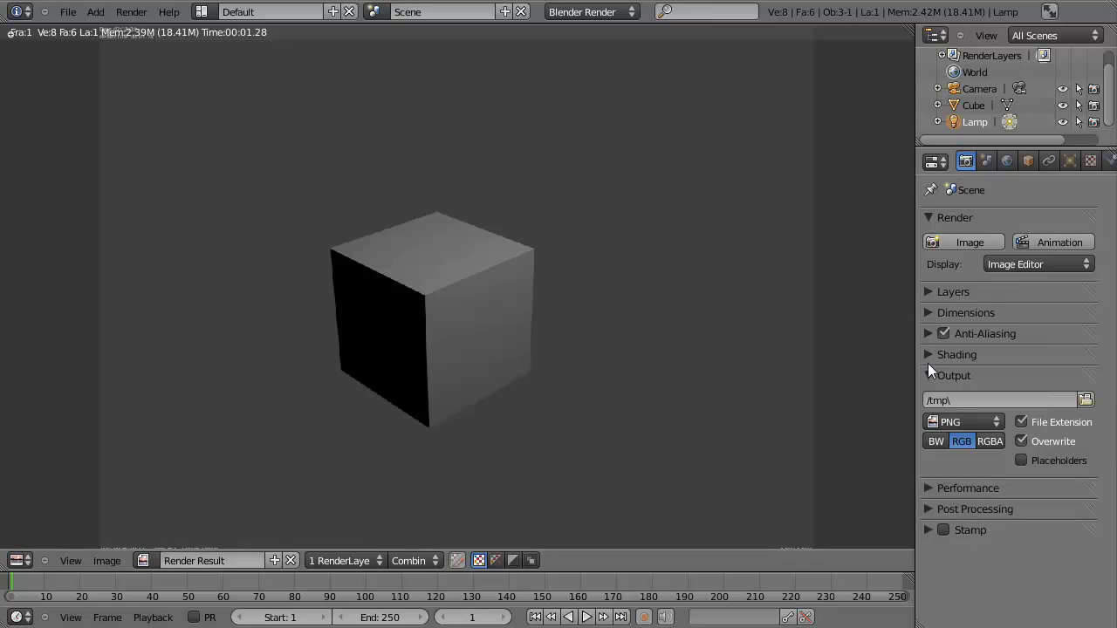
Expand the Dimensions settings to review the resolution, frame range and frame rate, and inspect the rendered cube
{"action": "left_click", "coordinate": [923, 312]}
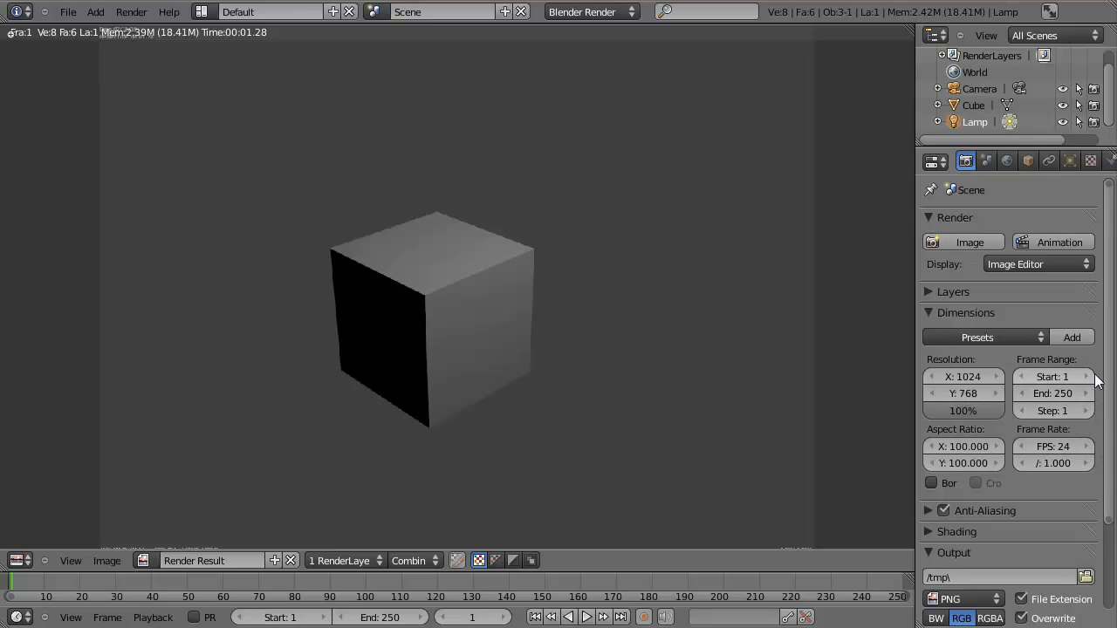
{"action": "scroll", "coordinate": [1097, 384], "scroll_direction": "down", "scroll_amount": 1}
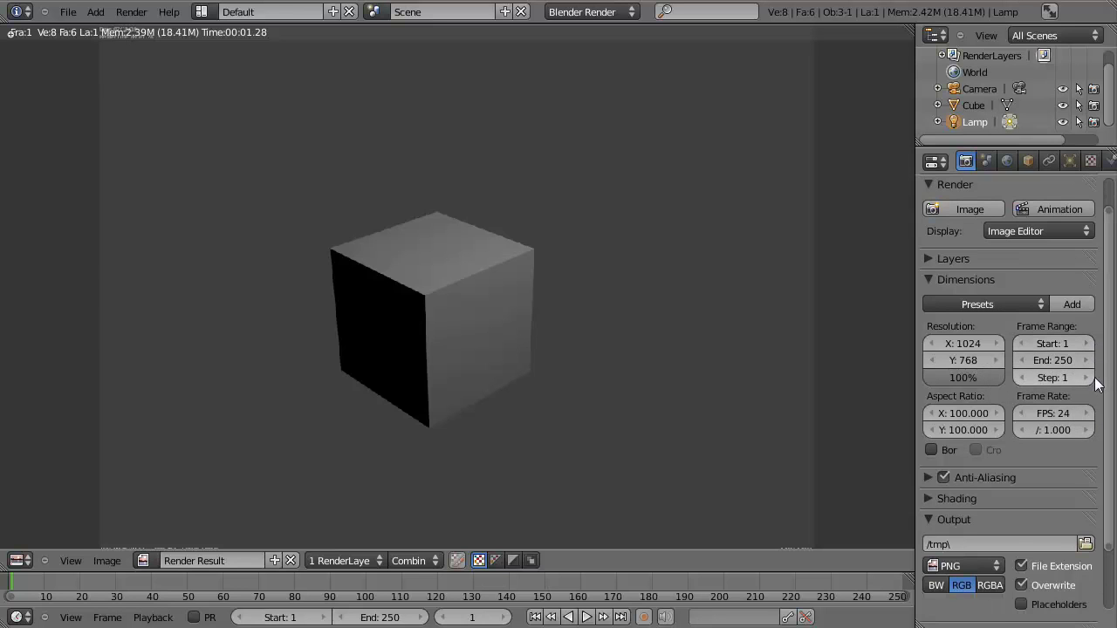
{"action": "scroll", "coordinate": [1091, 367], "scroll_direction": "up", "scroll_amount": 1}
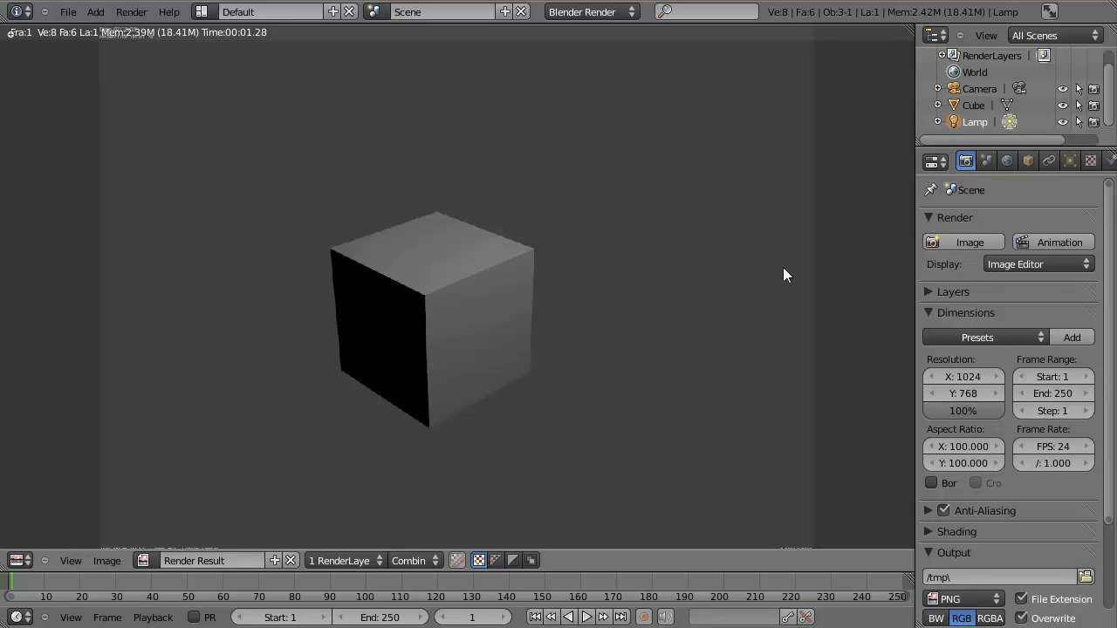
{"action": "scroll", "coordinate": [783, 267], "scroll_direction": "down", "scroll_amount": 2}
{"action": "scroll", "coordinate": [783, 267], "scroll_direction": "up", "scroll_amount": 3}
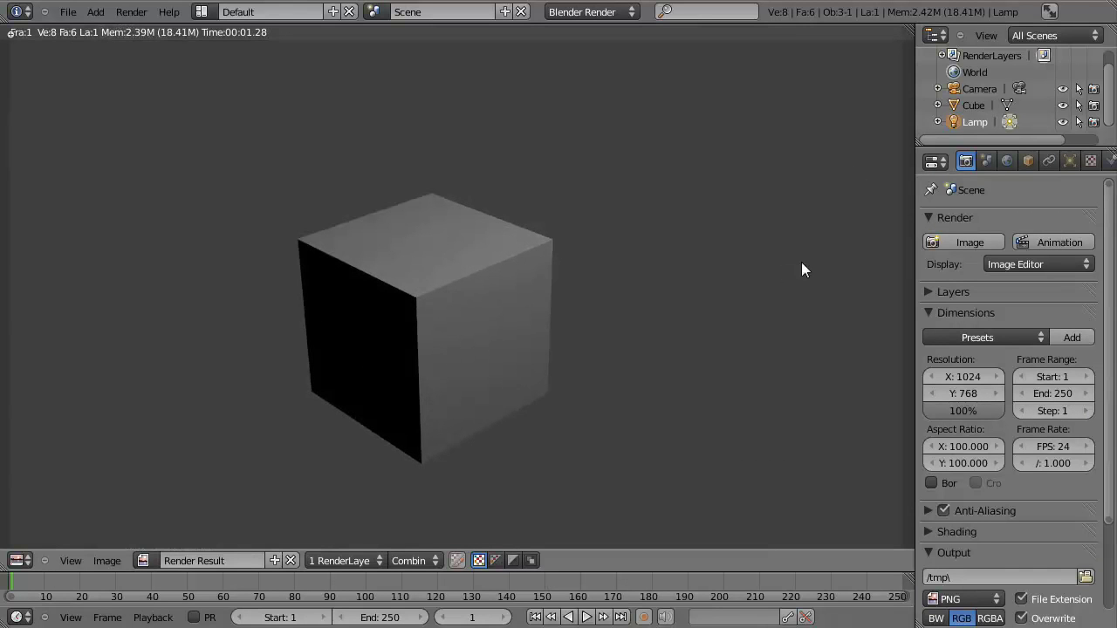